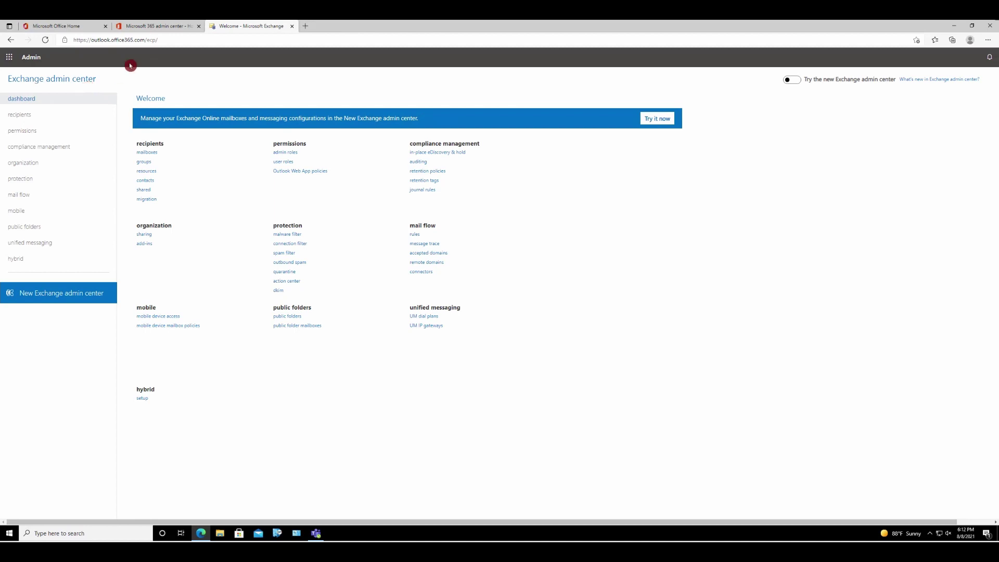
Launch the Exchange admin center from the Microsoft 365 admin center and bring its tab forward
click(138, 30)
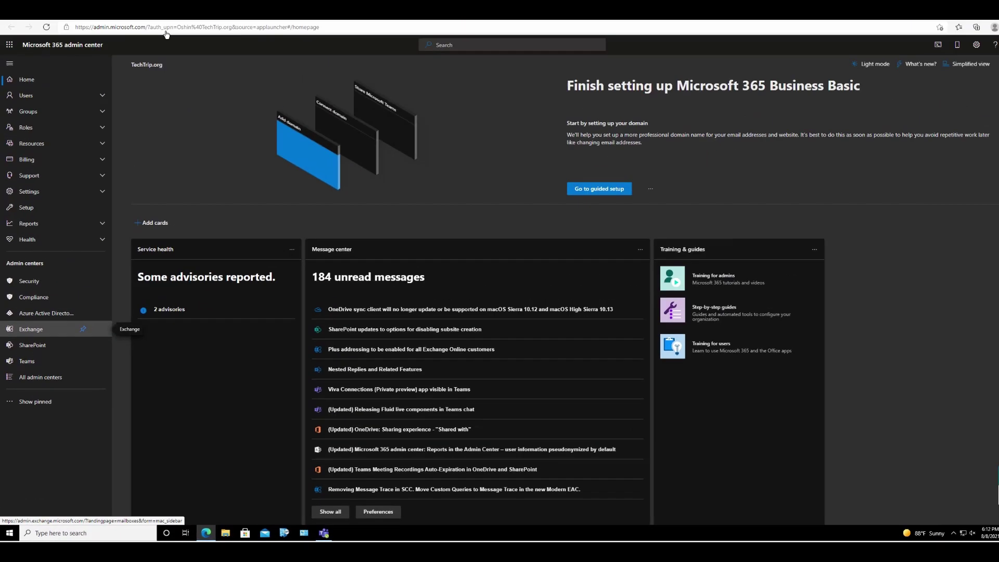
click(49, 204)
click(244, 30)
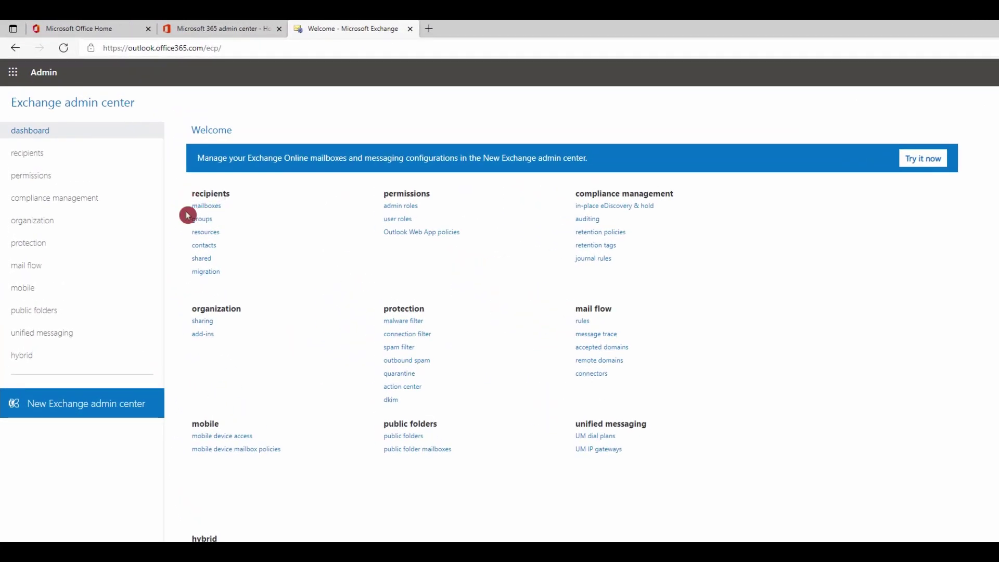
Check the user mailbox's features, where the retention policy is Default MRM Policy, and close without saving
click(209, 207)
click(189, 238)
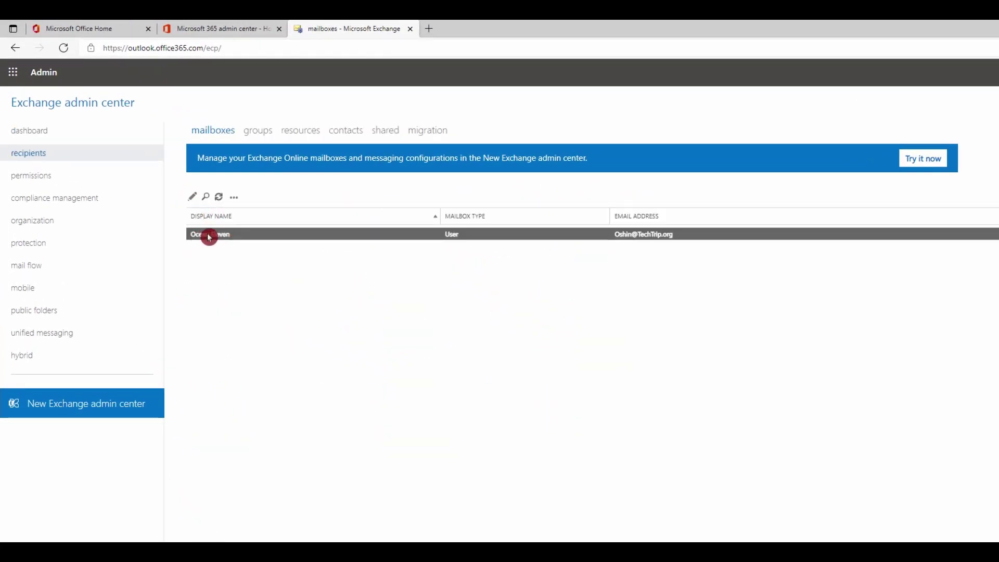
double_click(195, 224)
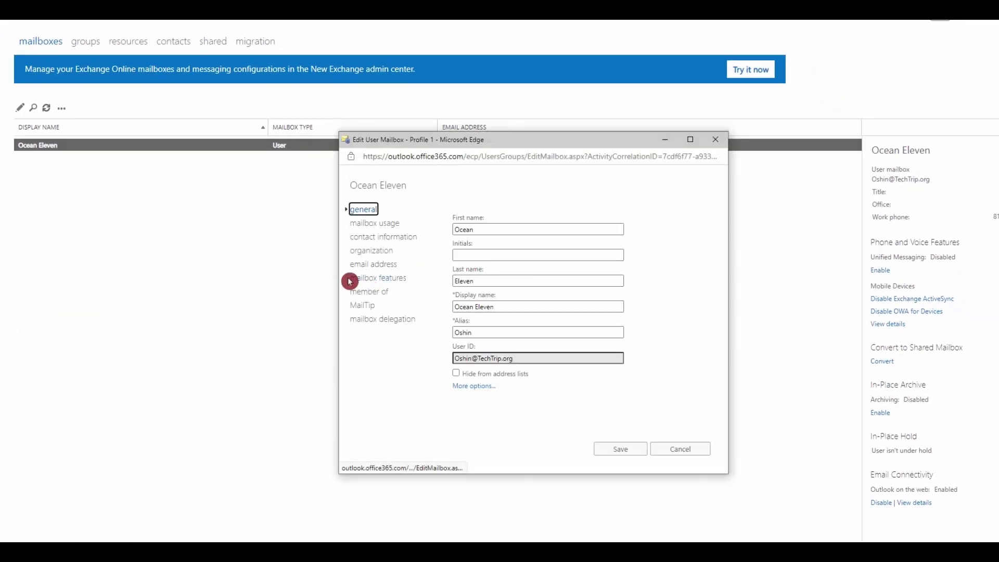
click(349, 281)
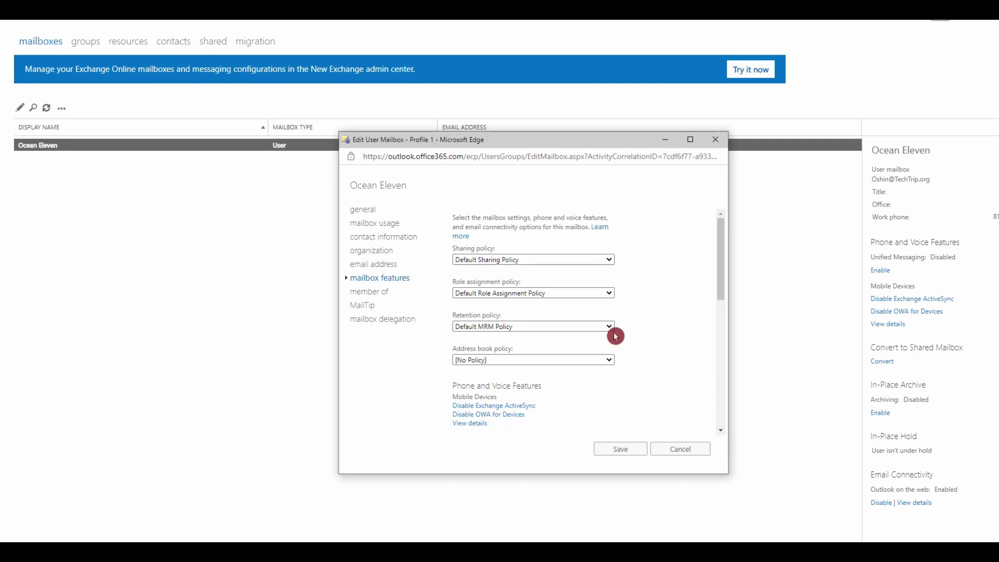
click(680, 448)
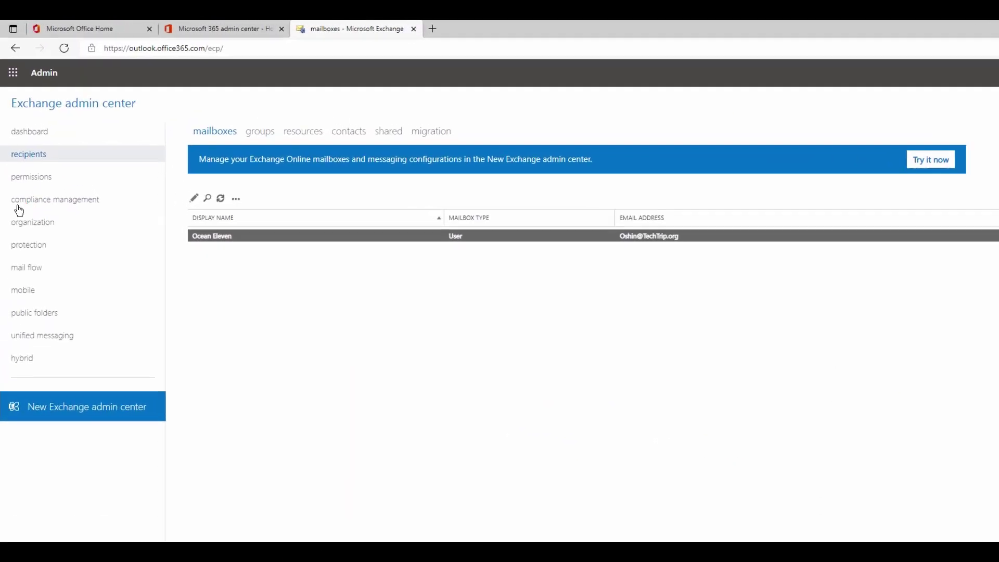
Add a whole-mailbox retention tag '1 month to move archive' with Move to Archive after 30 days
click(56, 202)
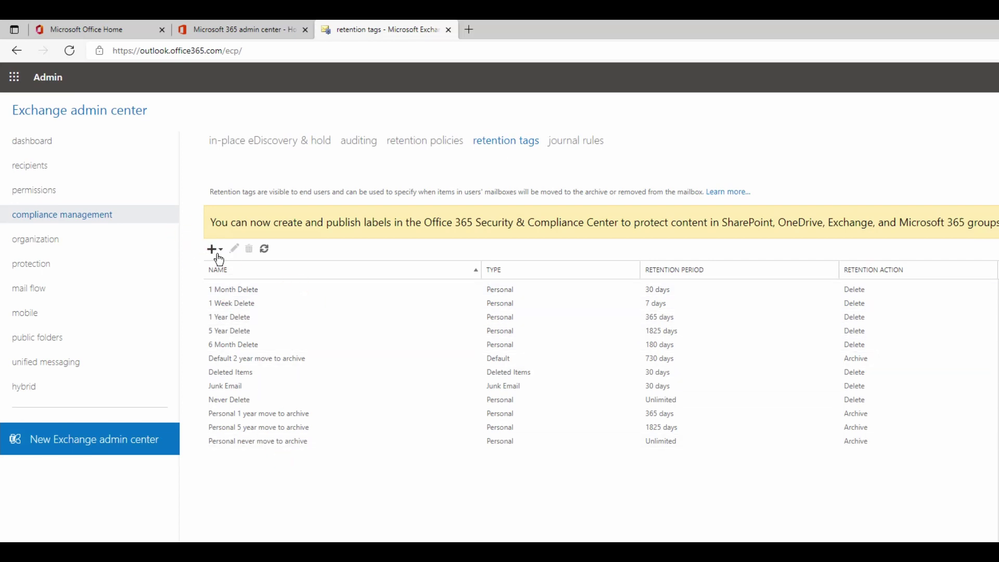
click(218, 255)
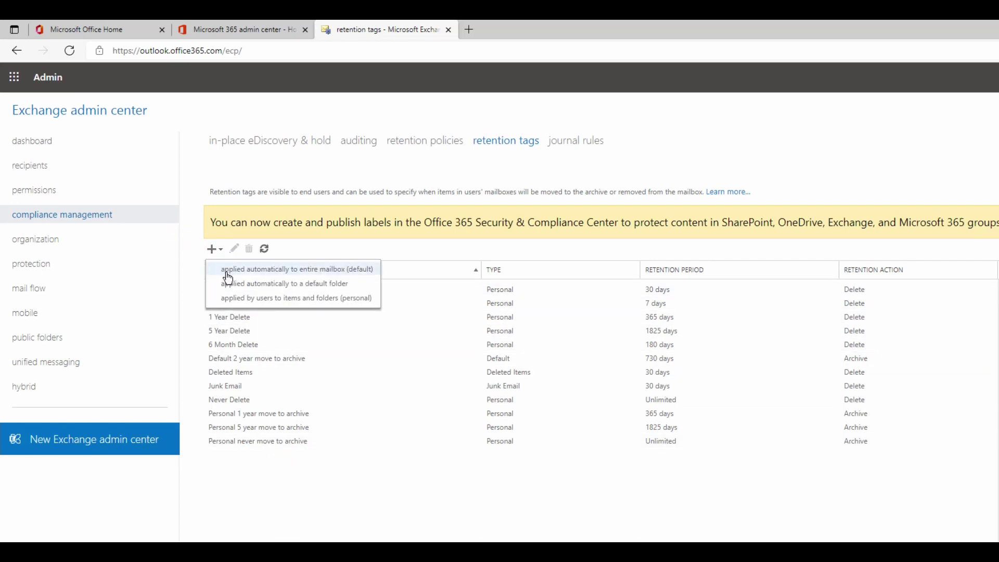
click(348, 276)
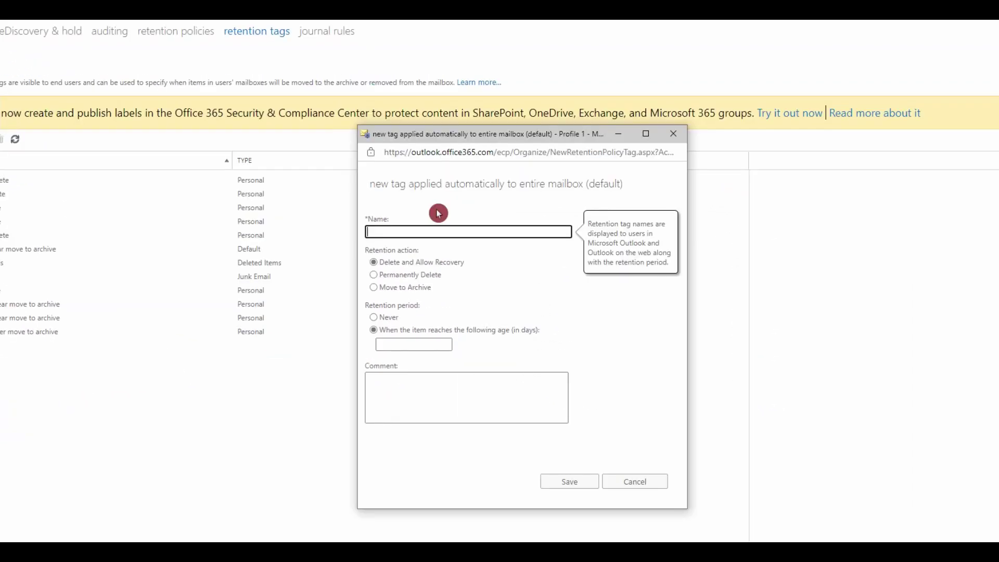
text(1 m)
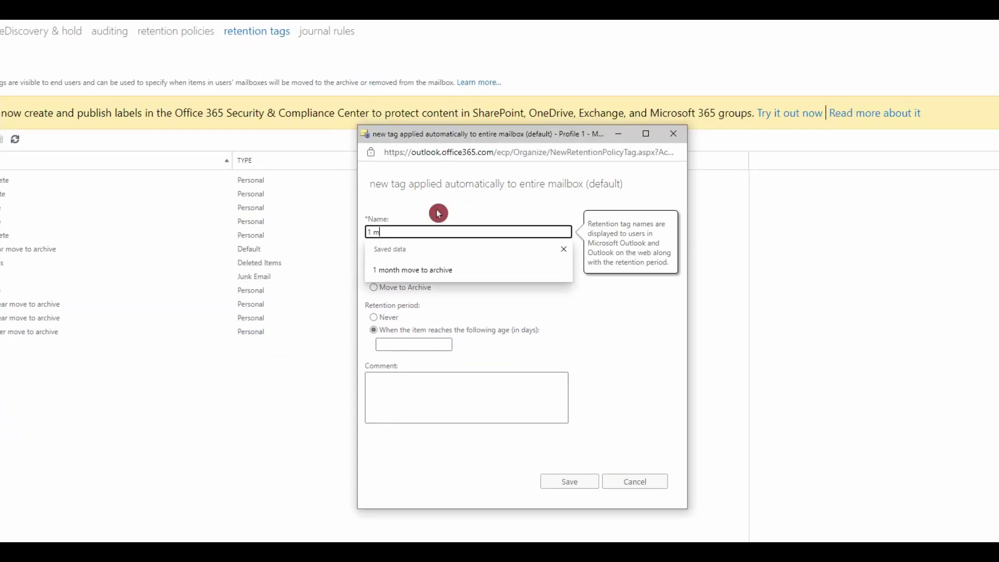
text(onth to move archive)
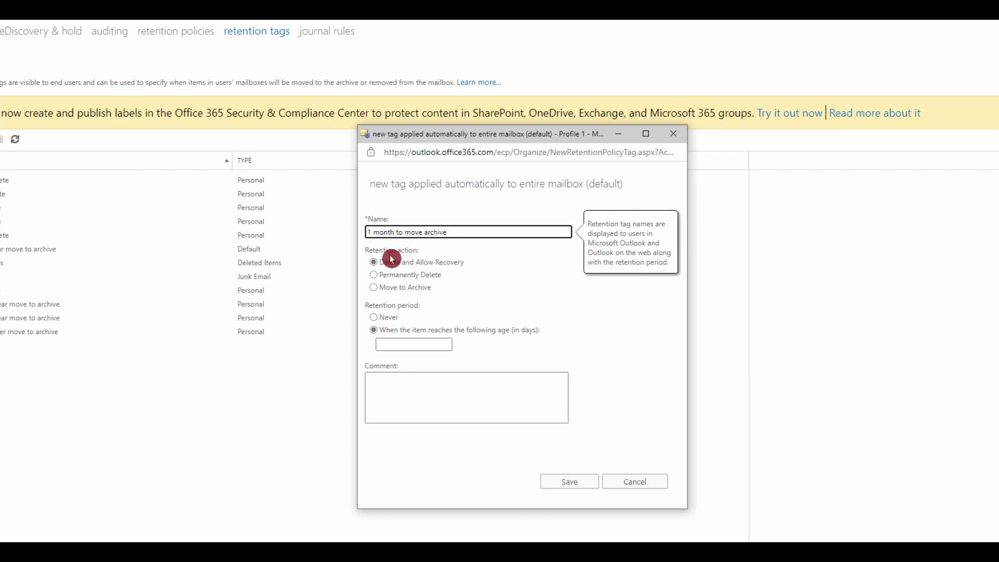
mouse_move(388, 292)
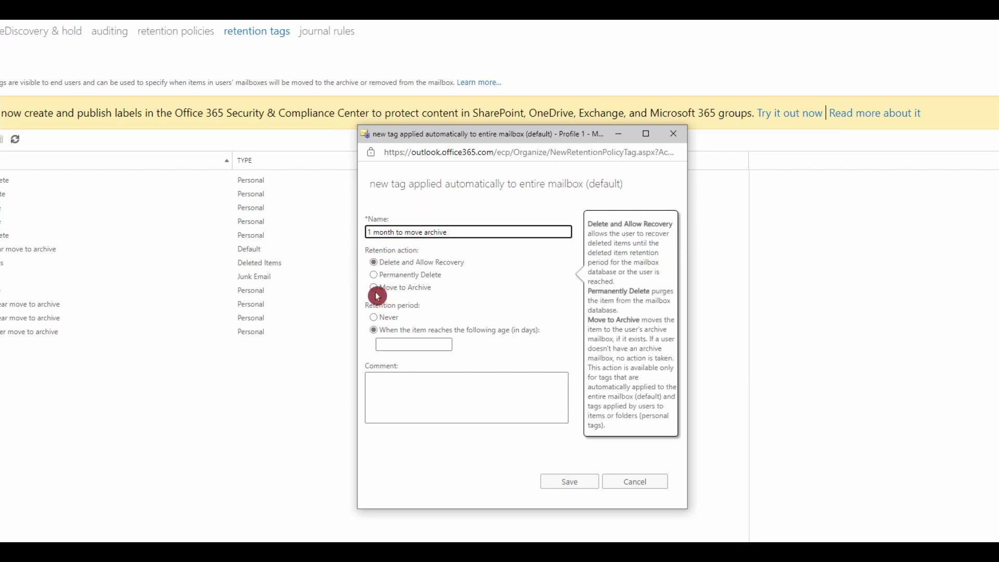
click(373, 287)
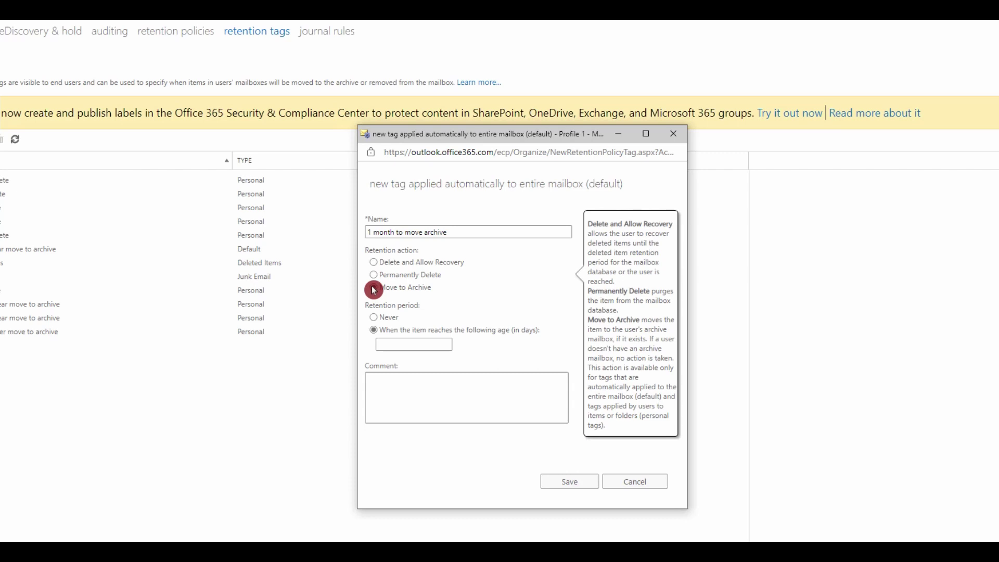
click(396, 271)
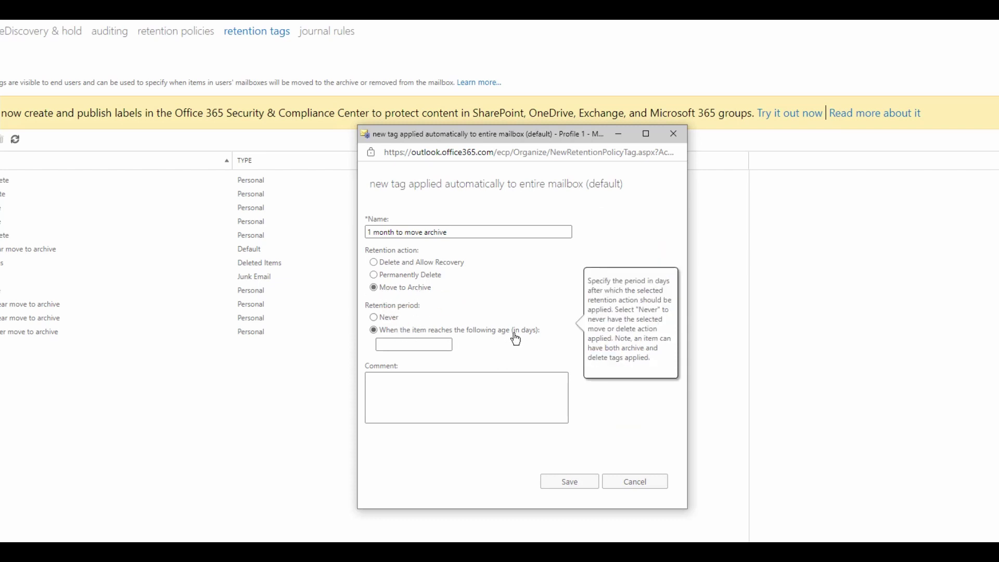
click(409, 344)
click(389, 382)
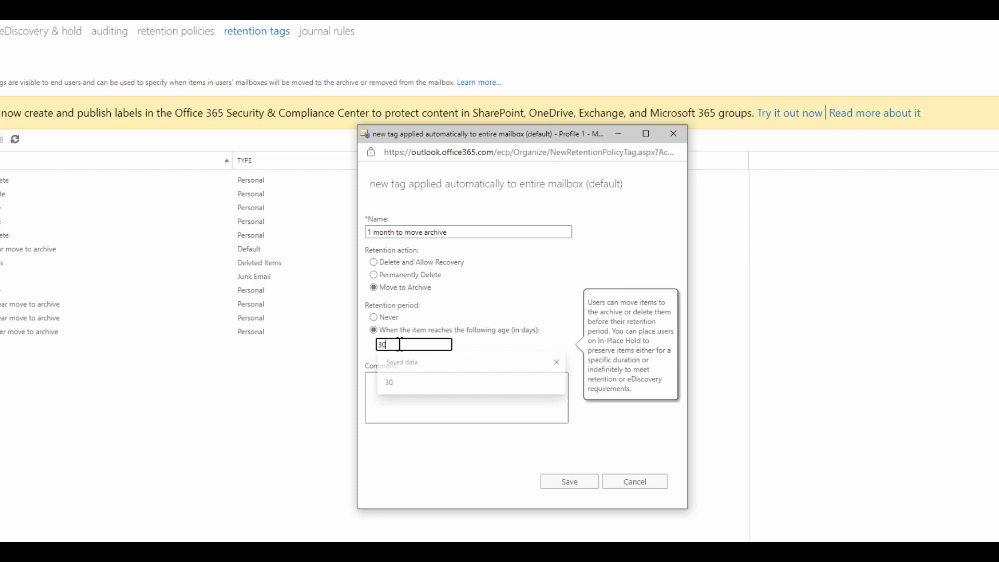
click(556, 491)
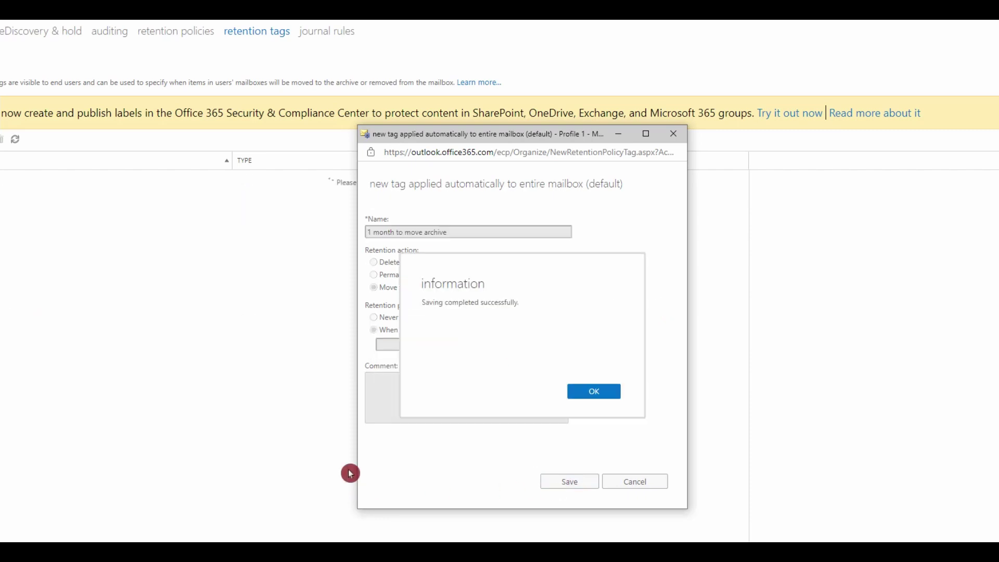
click(594, 391)
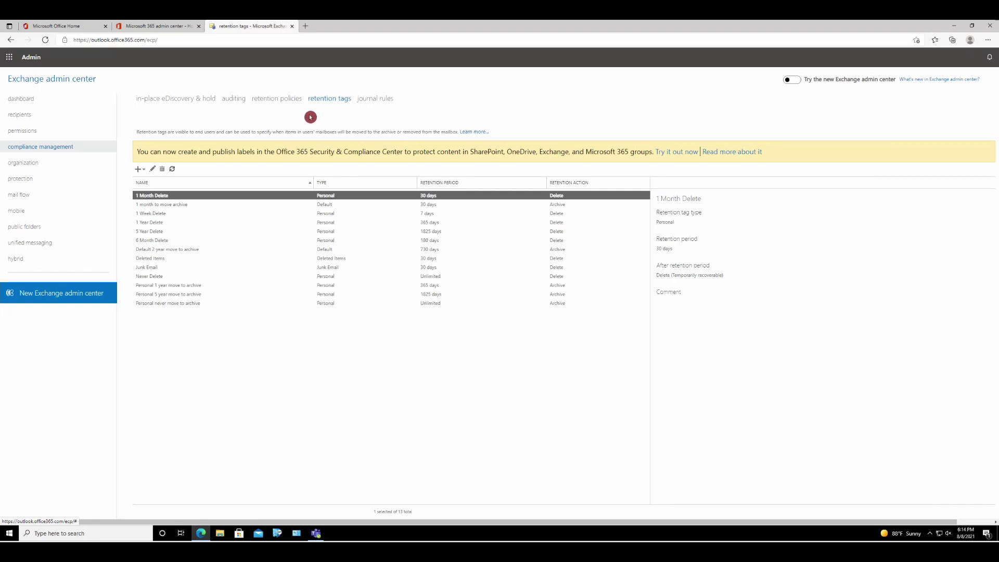
Save a new retention policy 'Ocean' holding the '1 month to move archive' tag
click(266, 100)
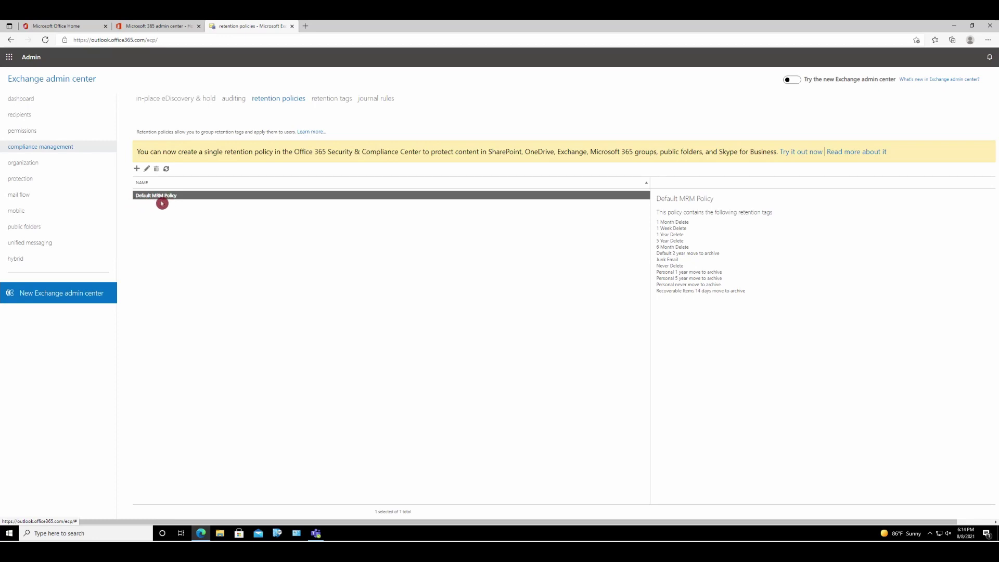
click(136, 169)
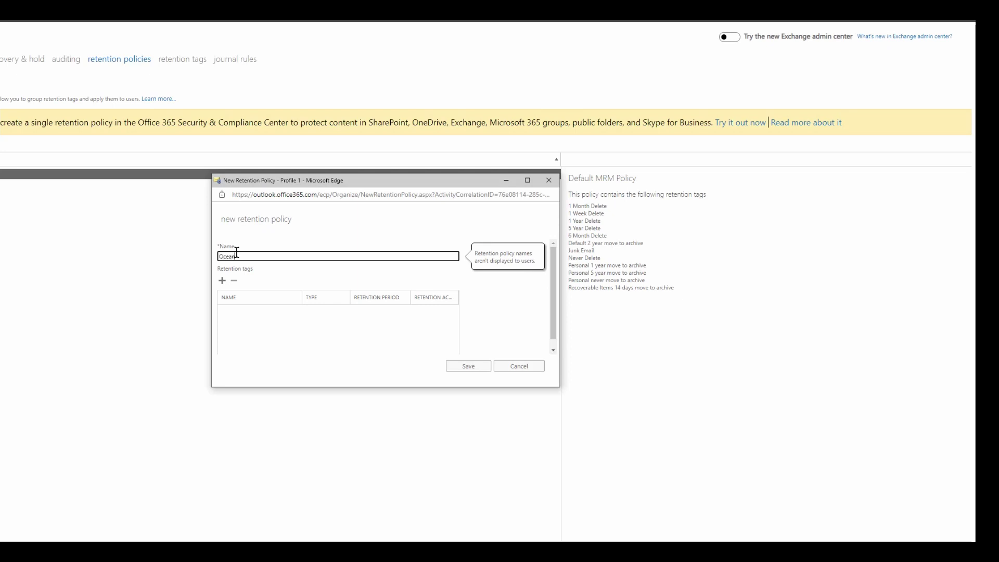
click(222, 280)
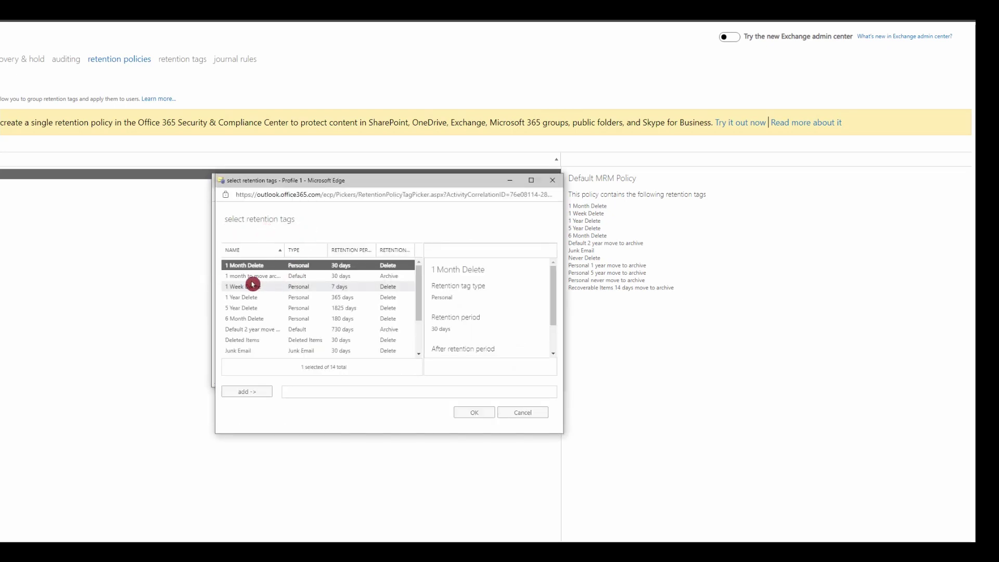
click(270, 276)
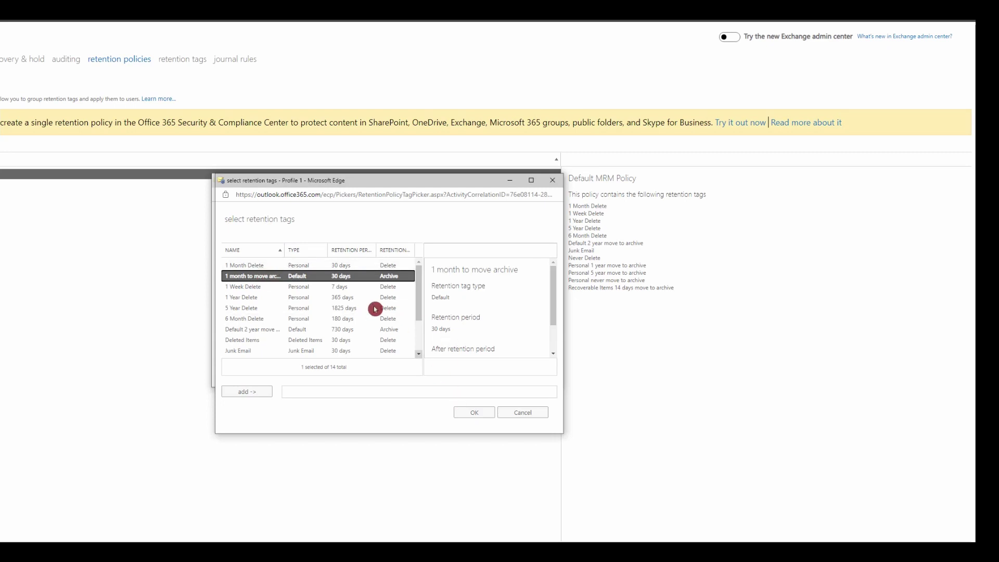
click(473, 412)
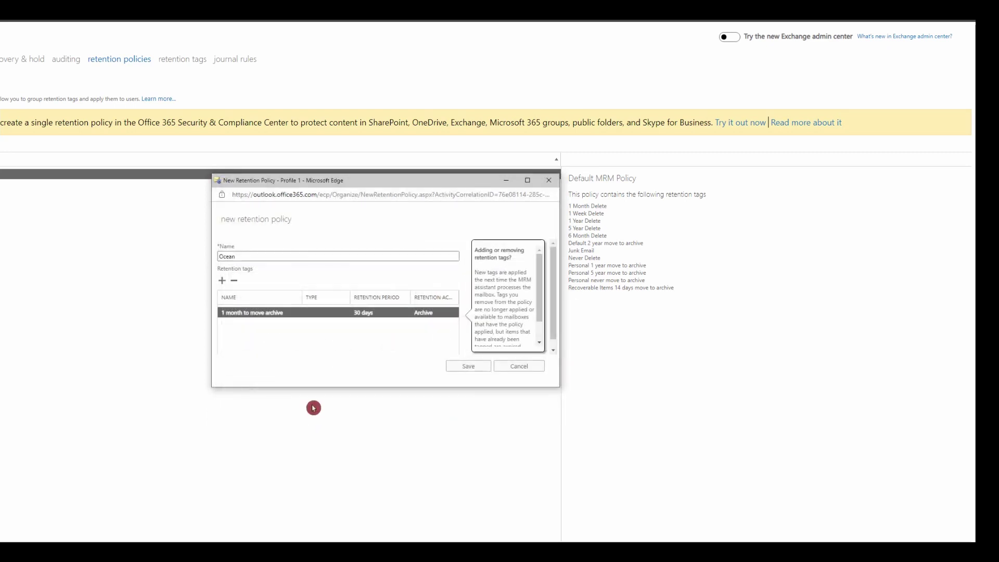
click(460, 367)
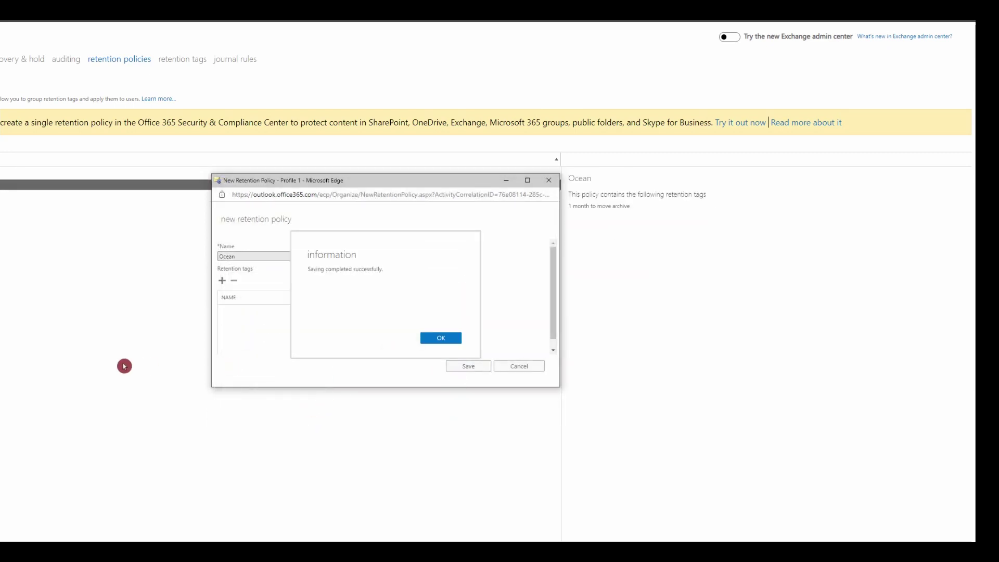
Switch the user mailbox's retention policy from Default MRM Policy to Ocean and save it
click(440, 338)
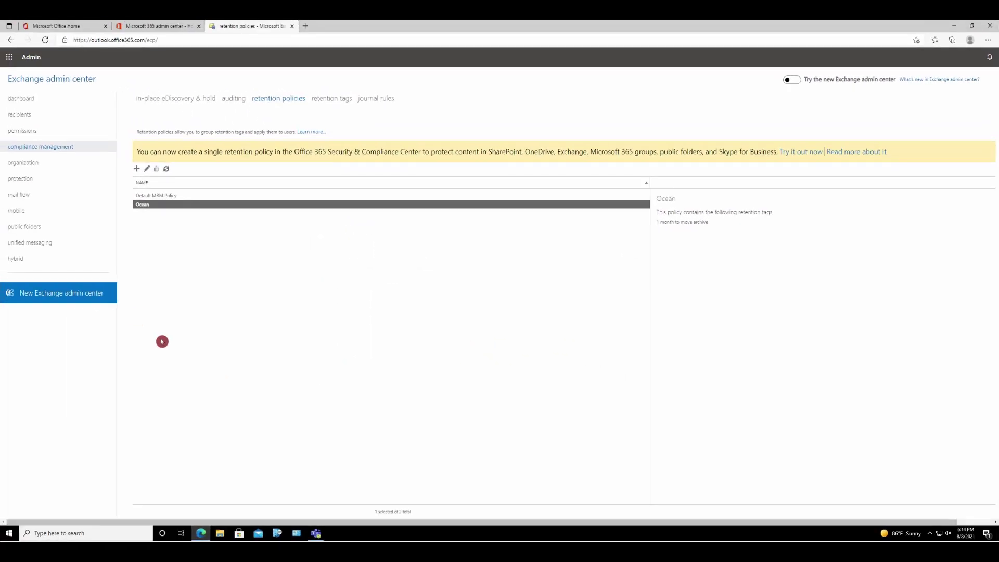
click(21, 104)
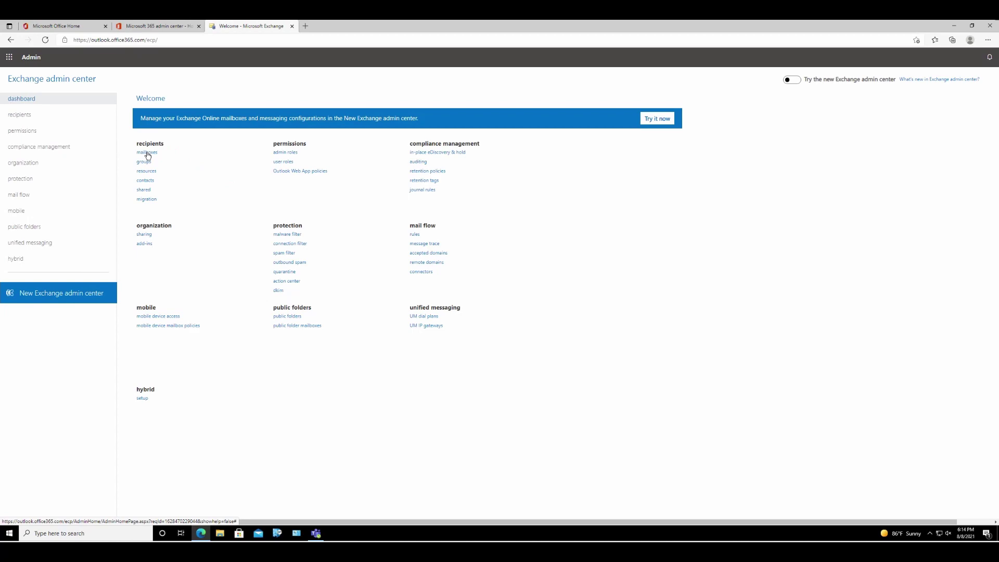
click(148, 155)
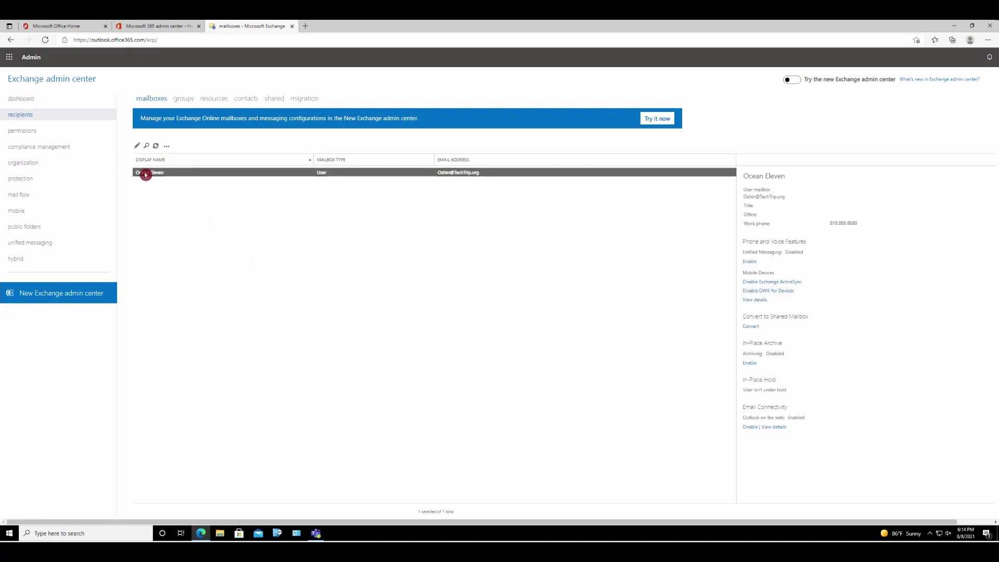
double_click(146, 174)
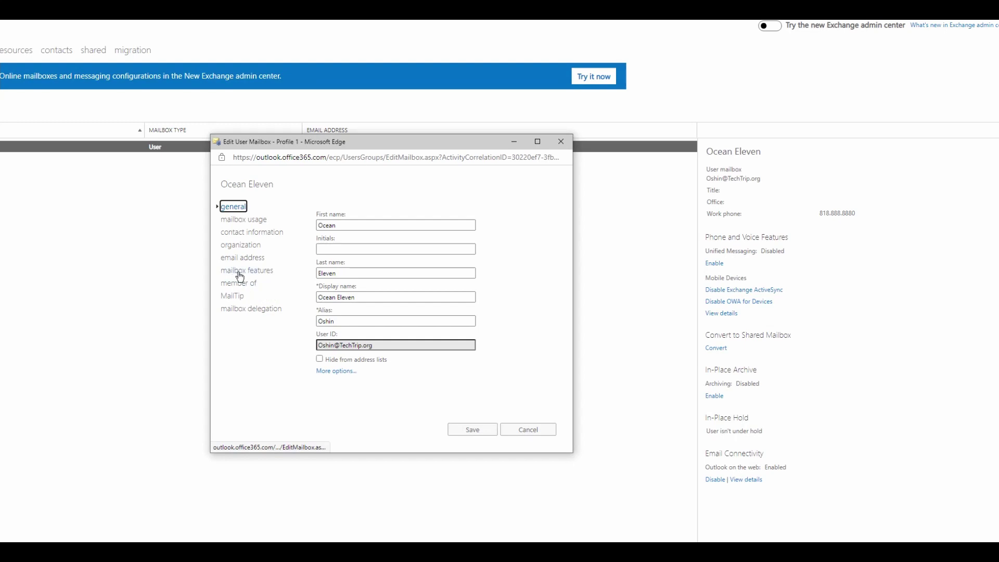
click(240, 271)
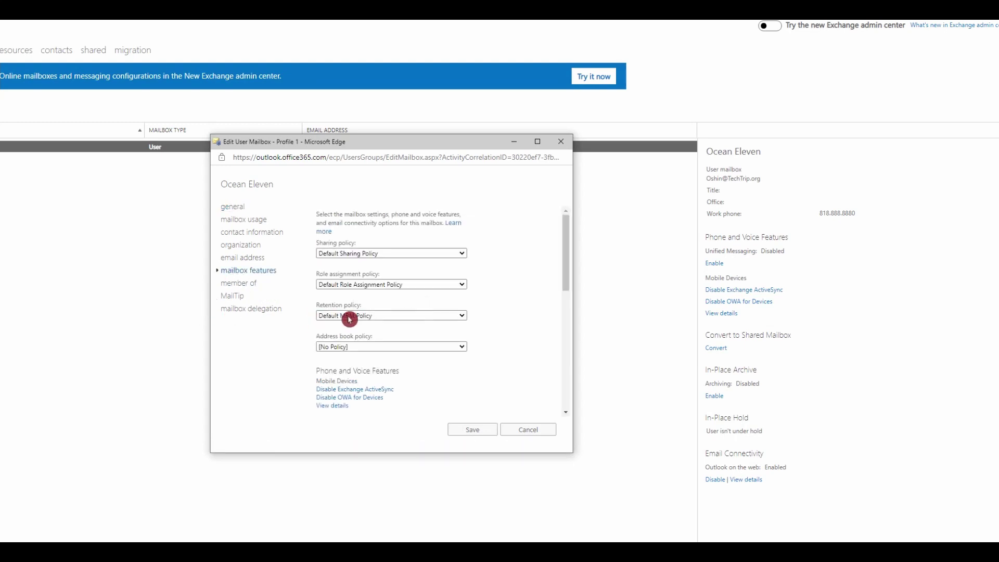
click(407, 315)
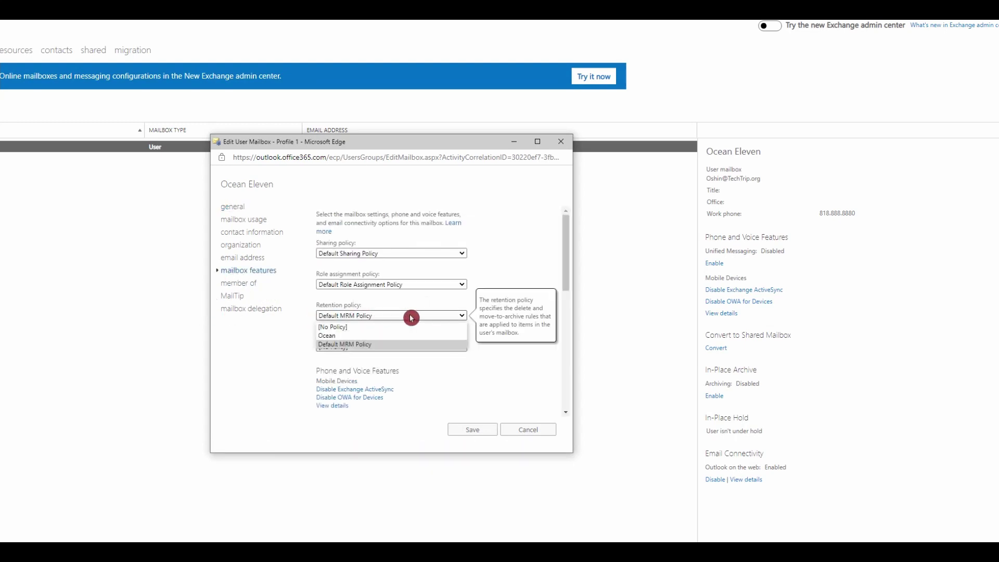
click(354, 336)
click(468, 431)
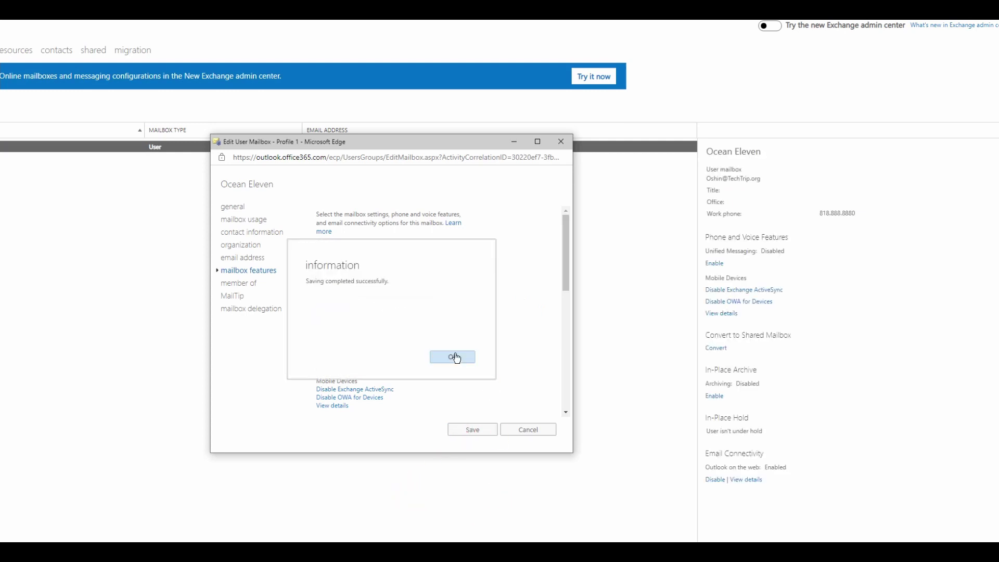
click(453, 357)
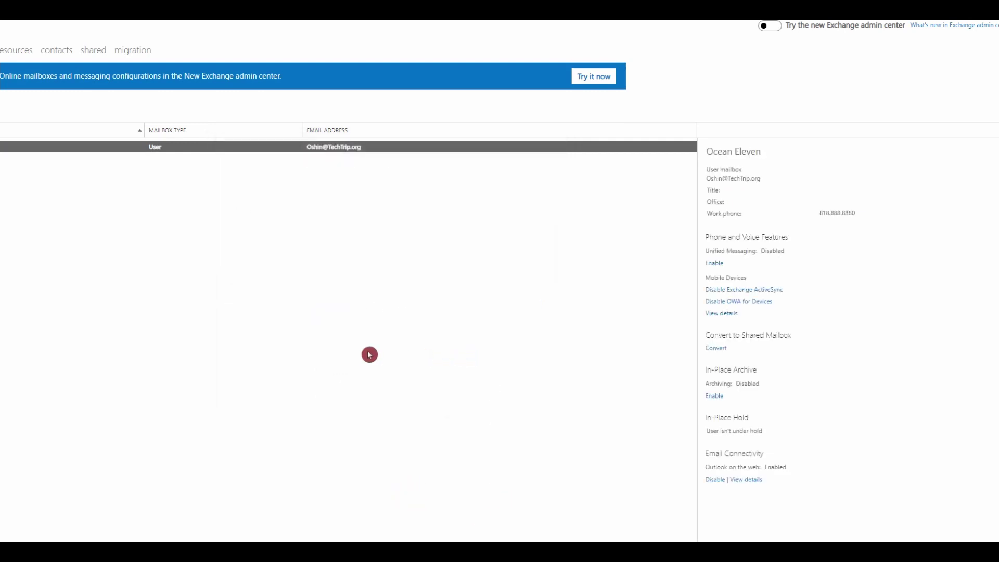
Enable the In-Place Archive for the user's mailbox and confirm with Yes
drag(705, 369, 773, 369)
click(720, 402)
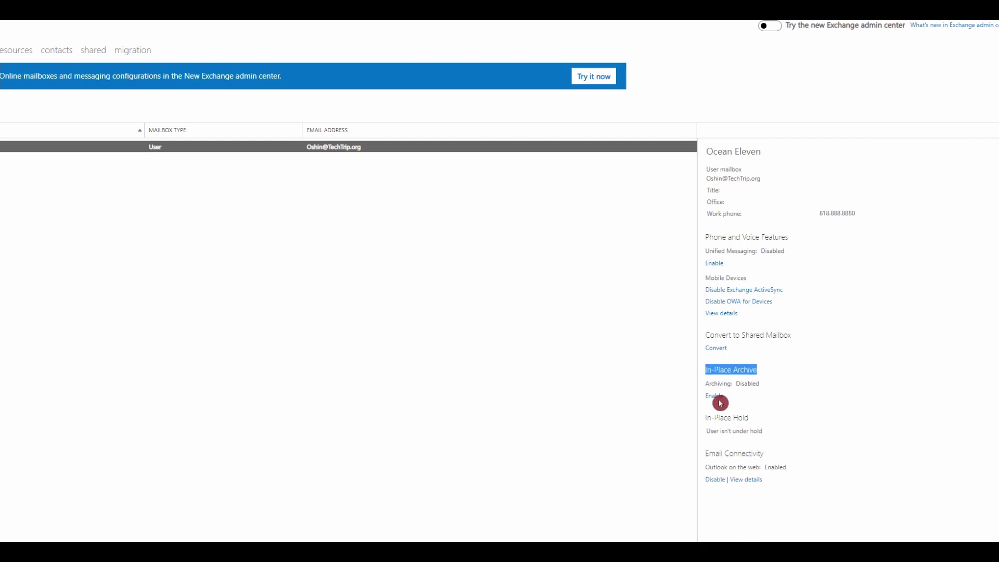
click(400, 347)
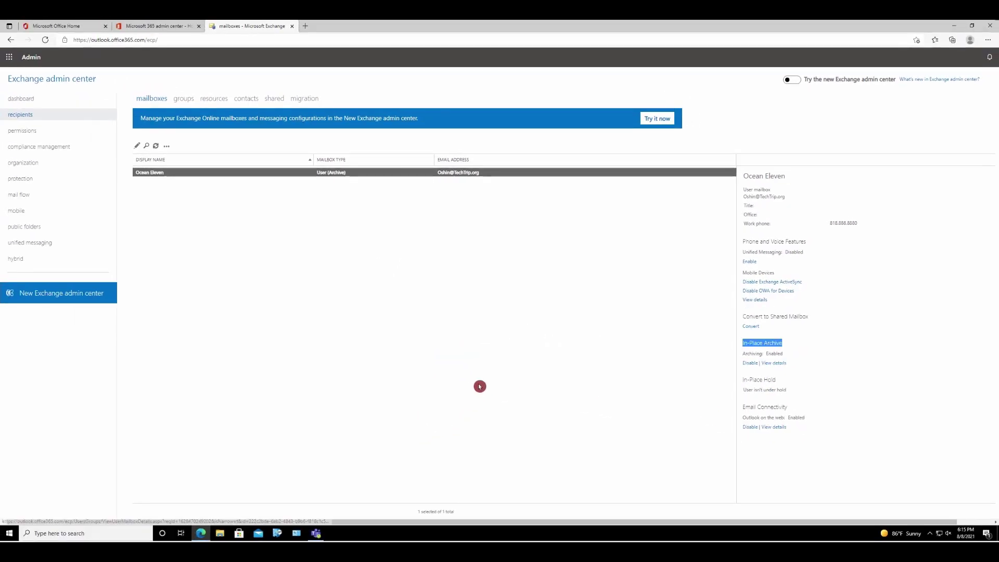
click(954, 25)
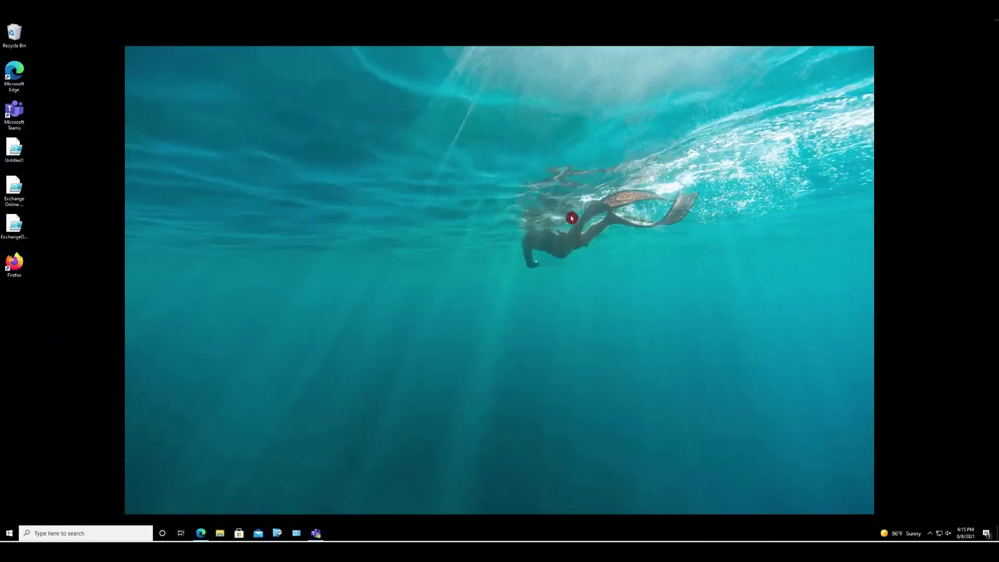